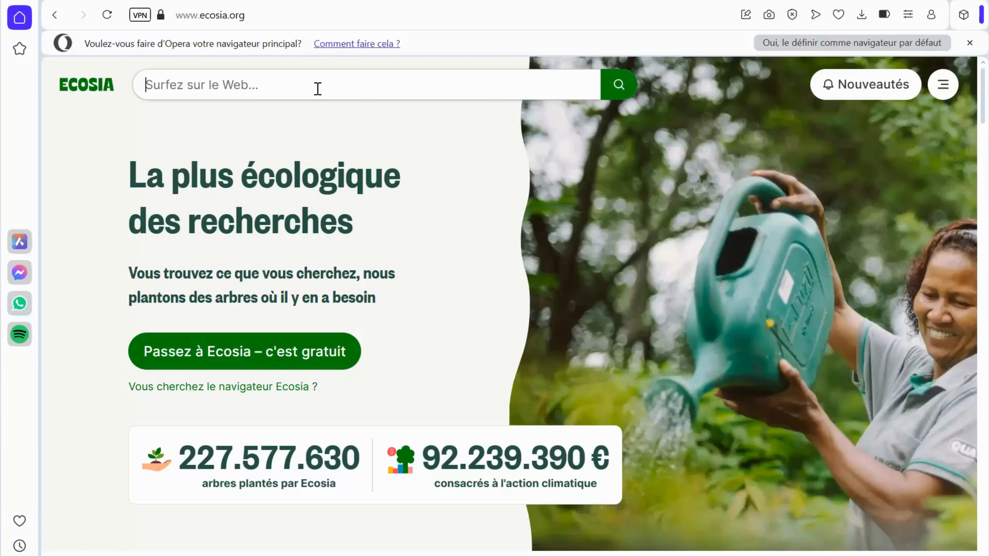
- Search the web for "looping app" and open the Looping - Modélisation Conceptuelle de Données website
{"action": "type", "text": "lo"}
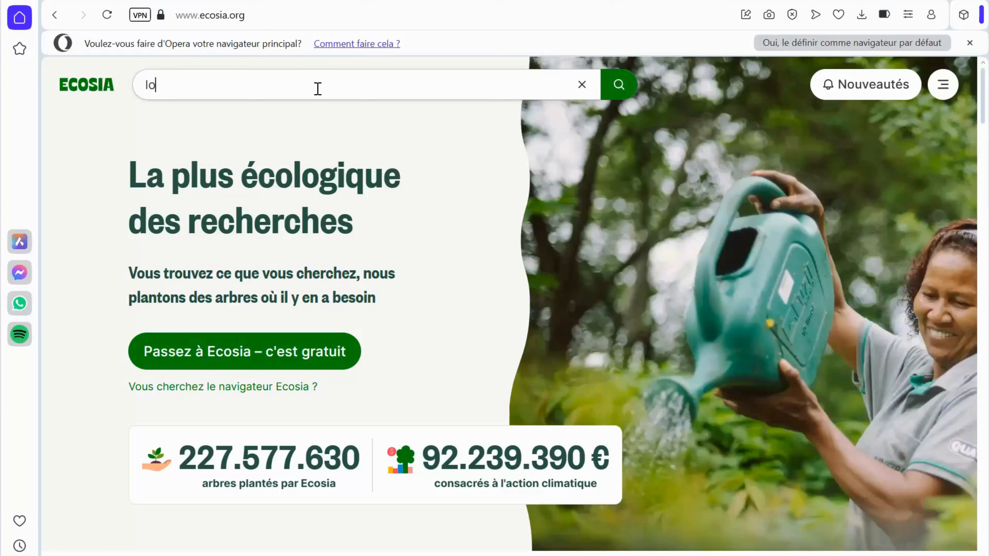
{"action": "type", "text": "oping app"}
{"action": "key", "text": "Return"}
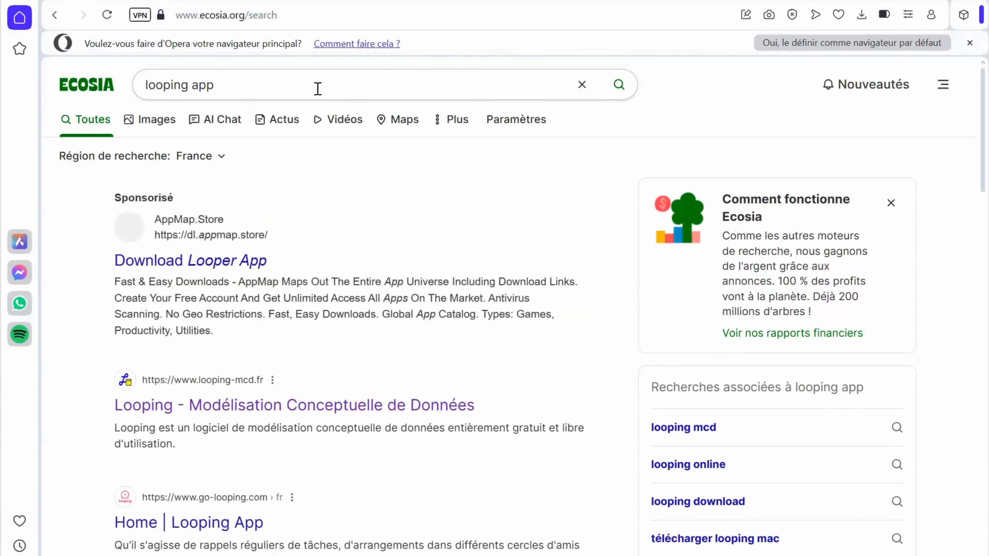
{"action": "left_click", "coordinate": [262, 414]}
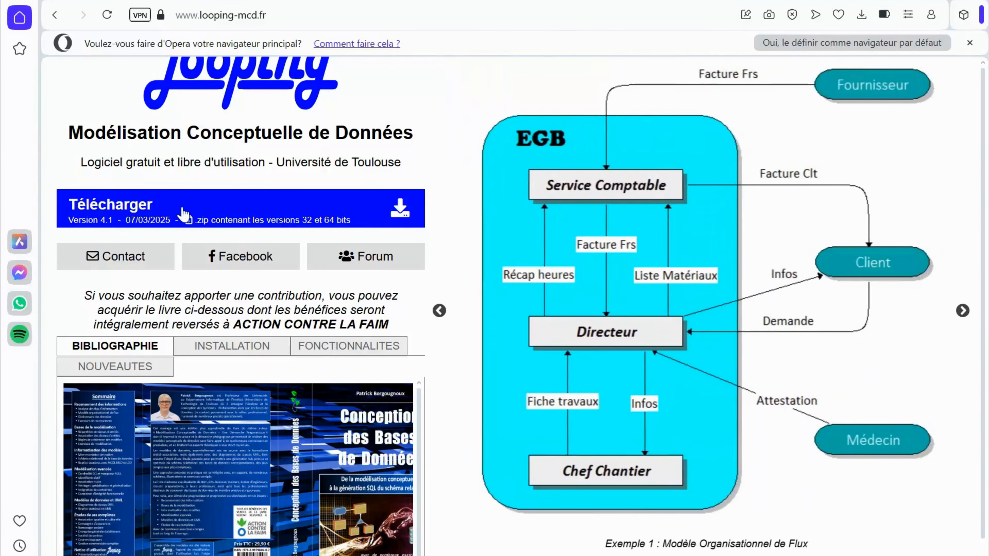
- Download the Looping zip archive from the site and extract it from the downloads folder
{"action": "left_click", "coordinate": [183, 214]}
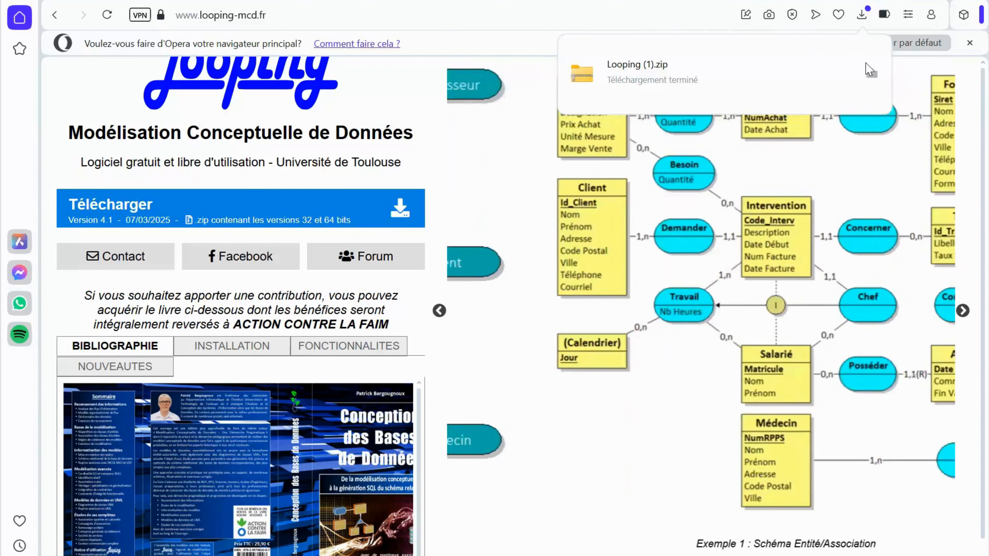
{"action": "left_click", "coordinate": [871, 75]}
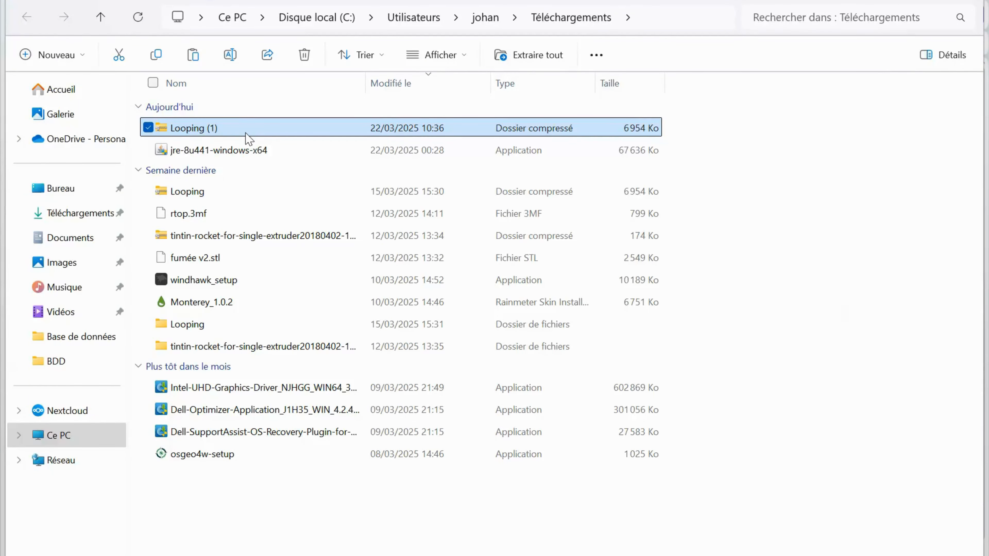
{"action": "left_click", "coordinate": [537, 59]}
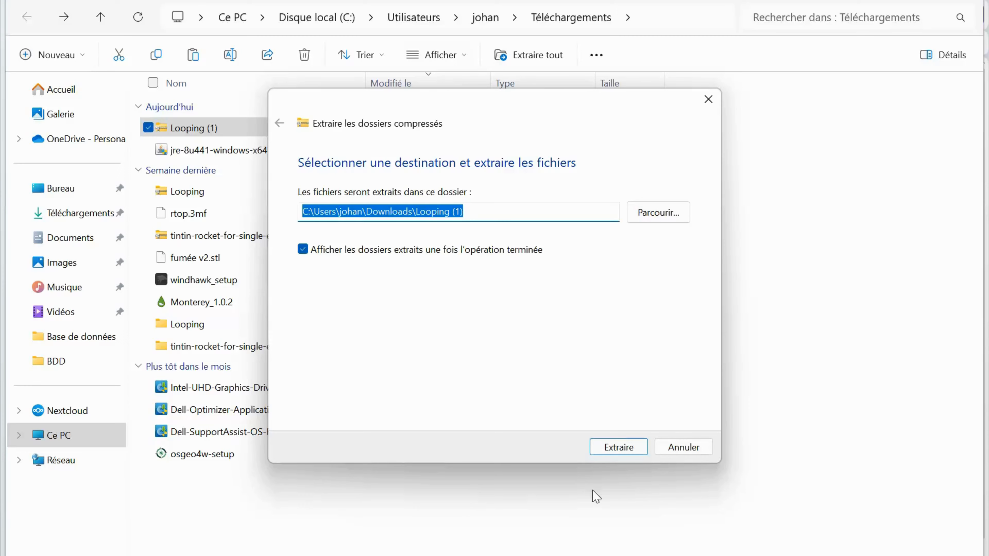
{"action": "left_click", "coordinate": [644, 451]}
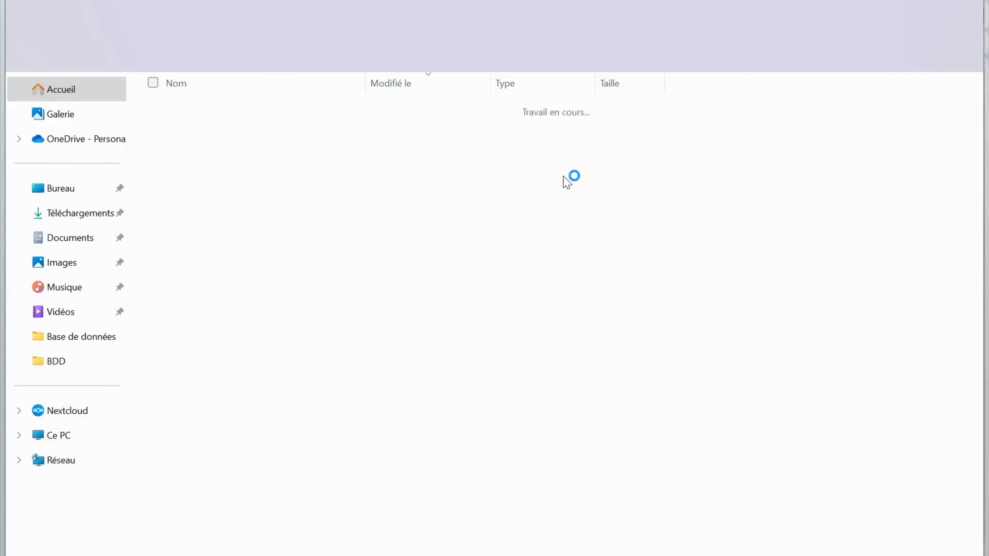
- Run the Looping application (not the 32-bit version) from the Looping folder, allowing it past the SmartScreen protection
{"action": "double_click", "coordinate": [314, 347]}
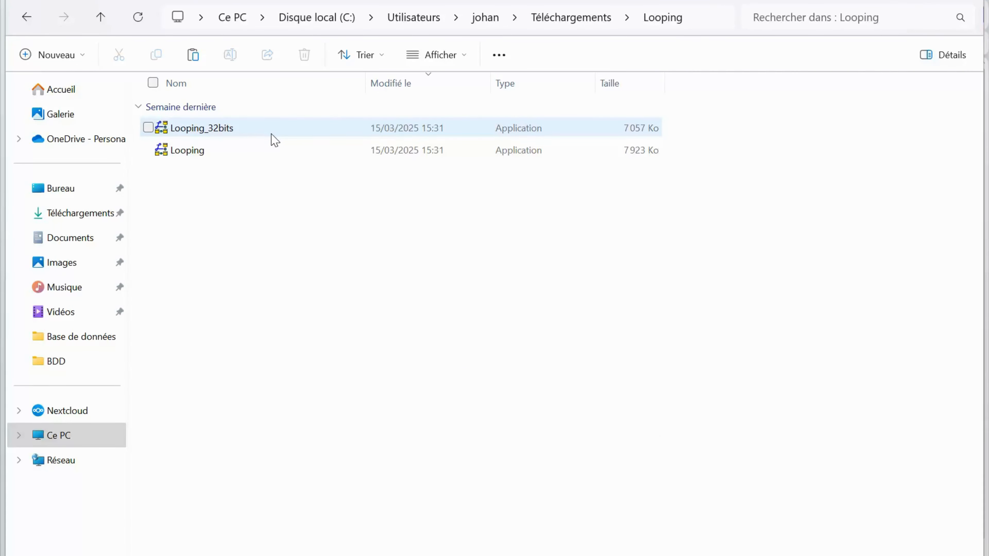
{"action": "left_click", "coordinate": [258, 155]}
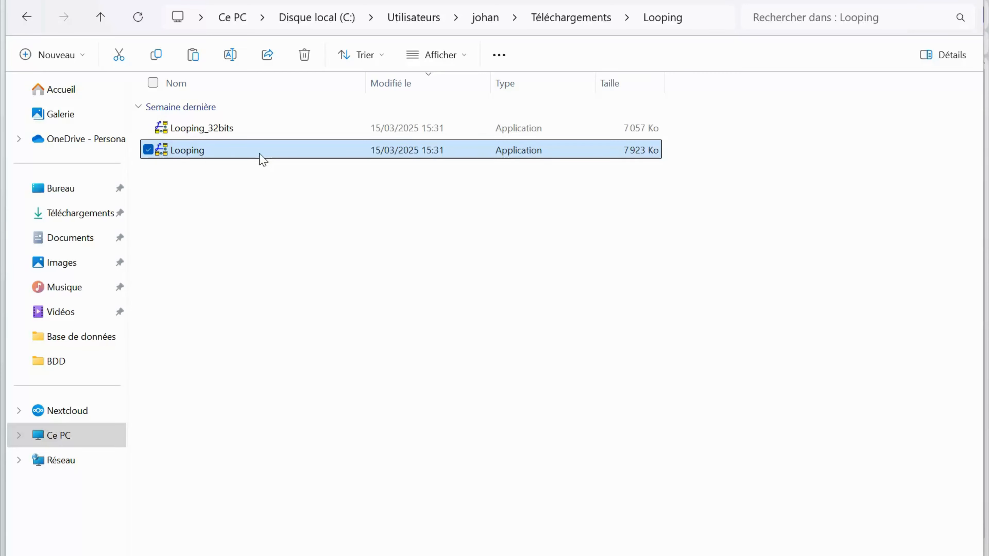
{"action": "mouse_move", "coordinate": [278, 159]}
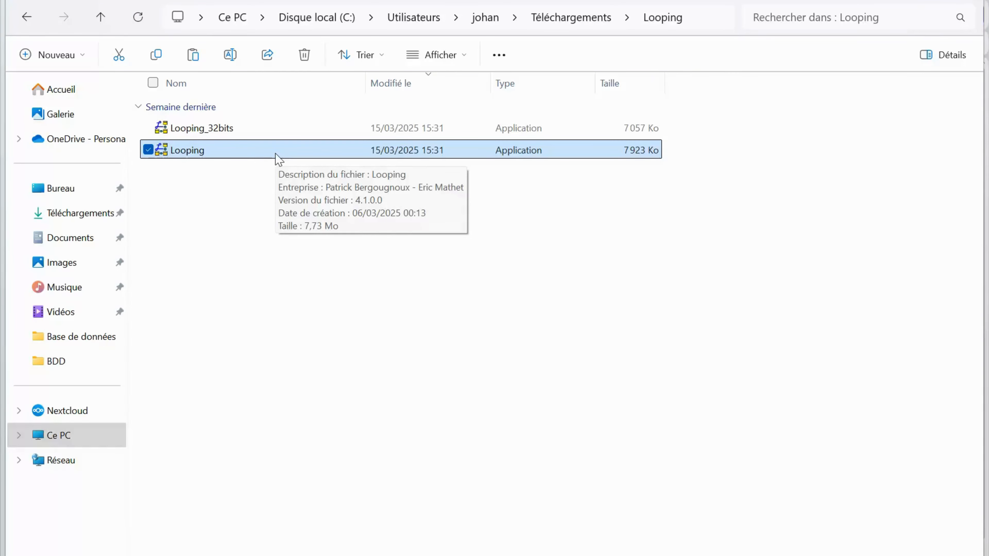
{"action": "double_click", "coordinate": [279, 157]}
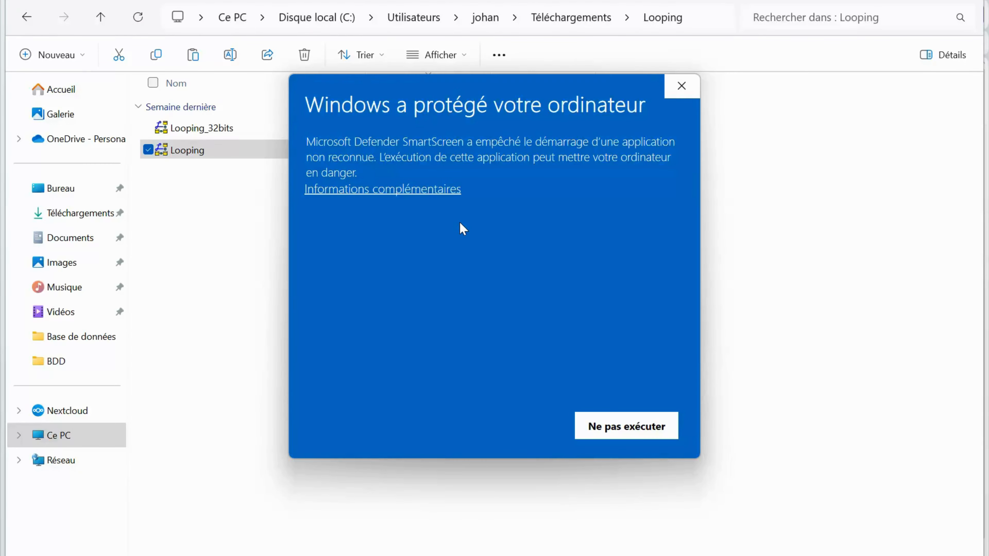
{"action": "left_click", "coordinate": [421, 190]}
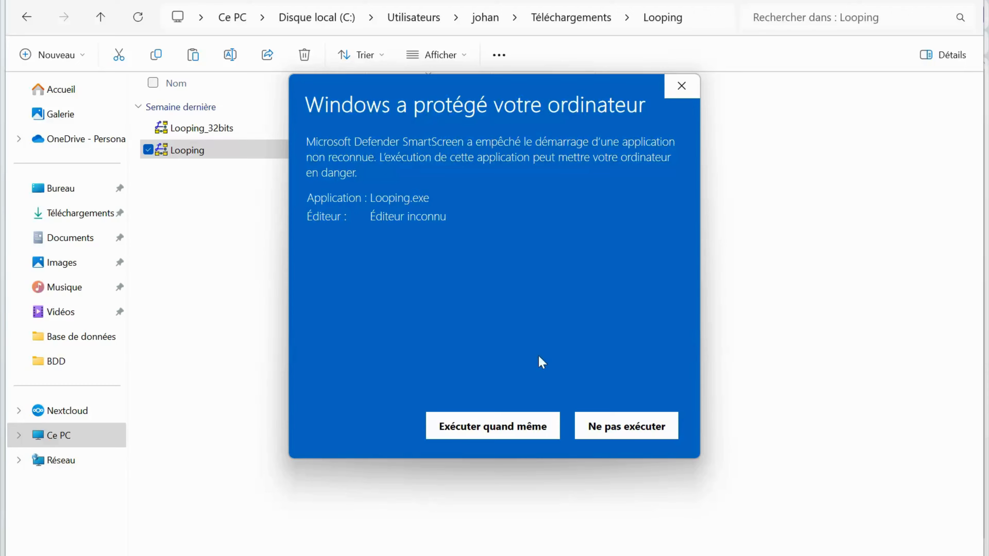
{"action": "left_click", "coordinate": [504, 424]}
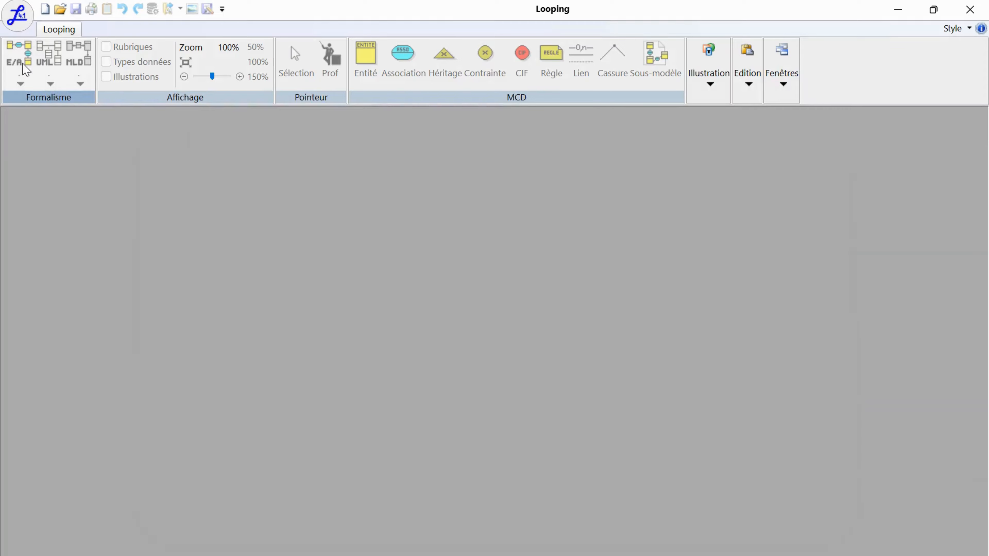
- Create a new model without reusing an existing model's properties and place two entities side by side
{"action": "left_click", "coordinate": [46, 8]}
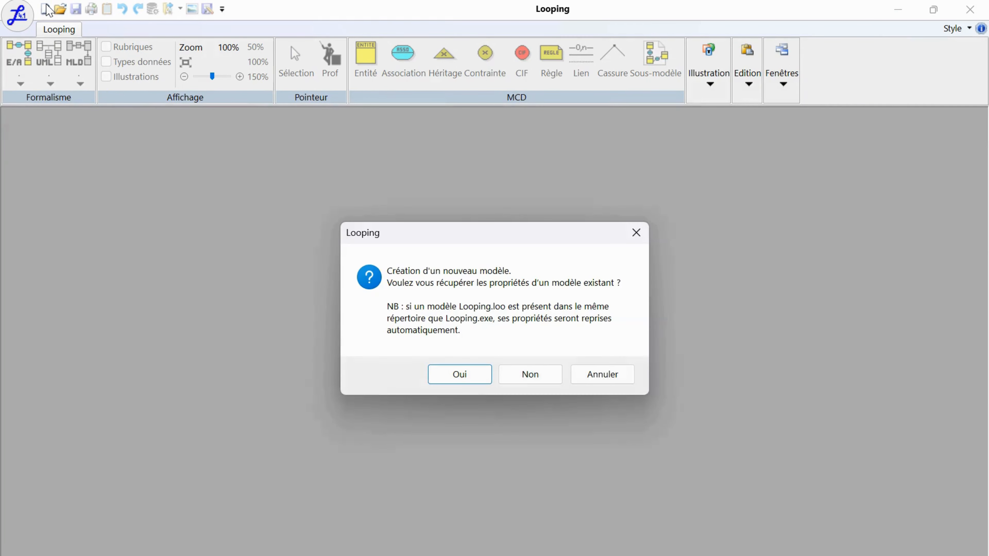
{"action": "left_click", "coordinate": [538, 377]}
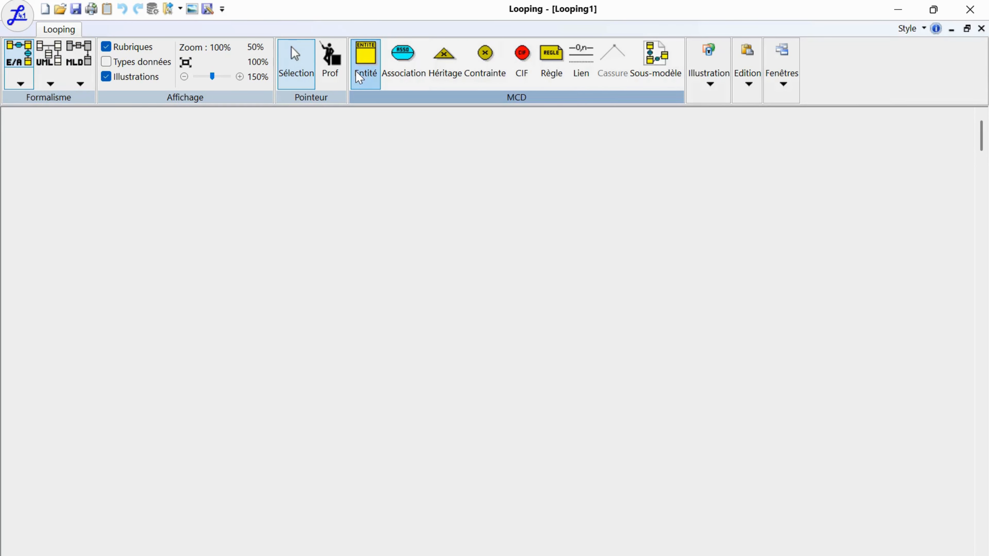
{"action": "left_click", "coordinate": [359, 77]}
{"action": "left_click", "coordinate": [119, 201]}
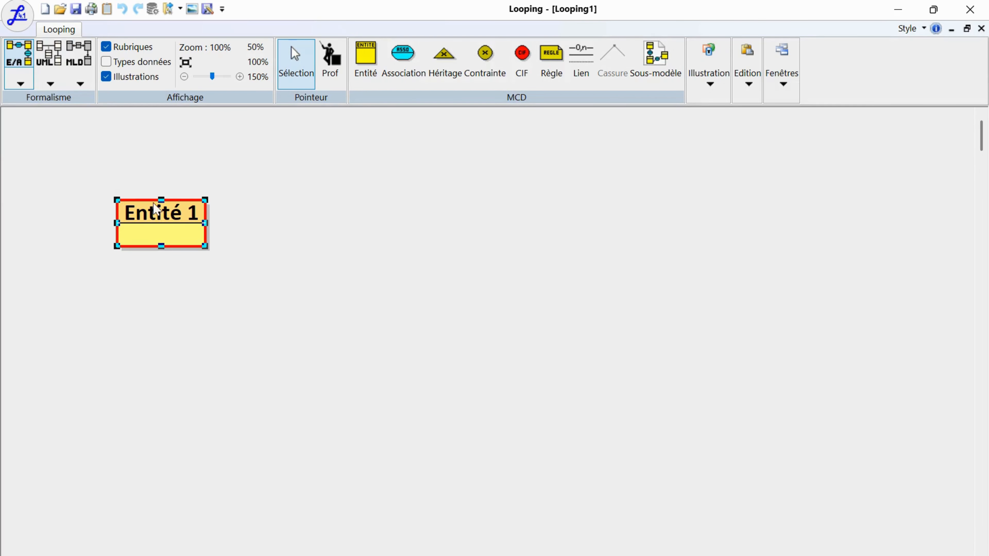
{"action": "left_click", "coordinate": [366, 58]}
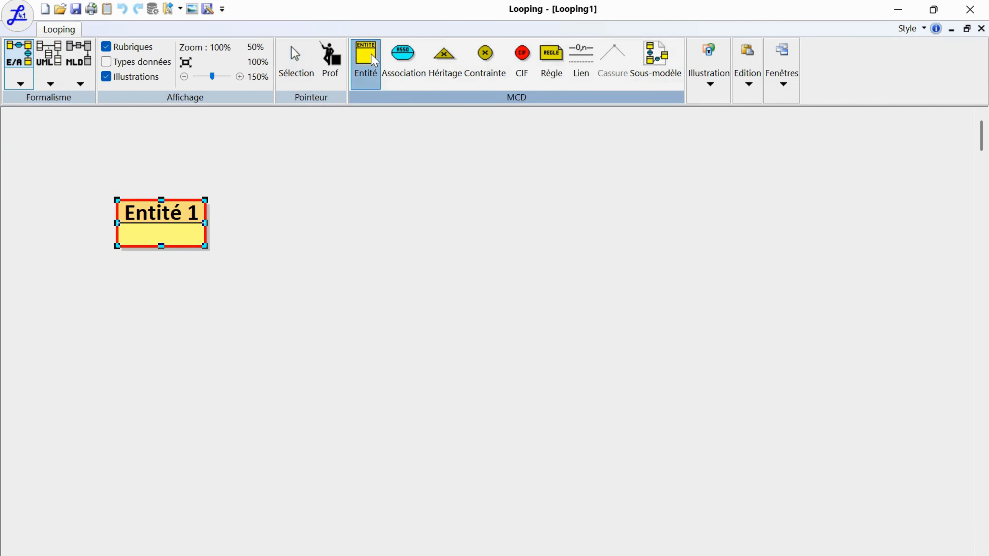
{"action": "left_click", "coordinate": [426, 201]}
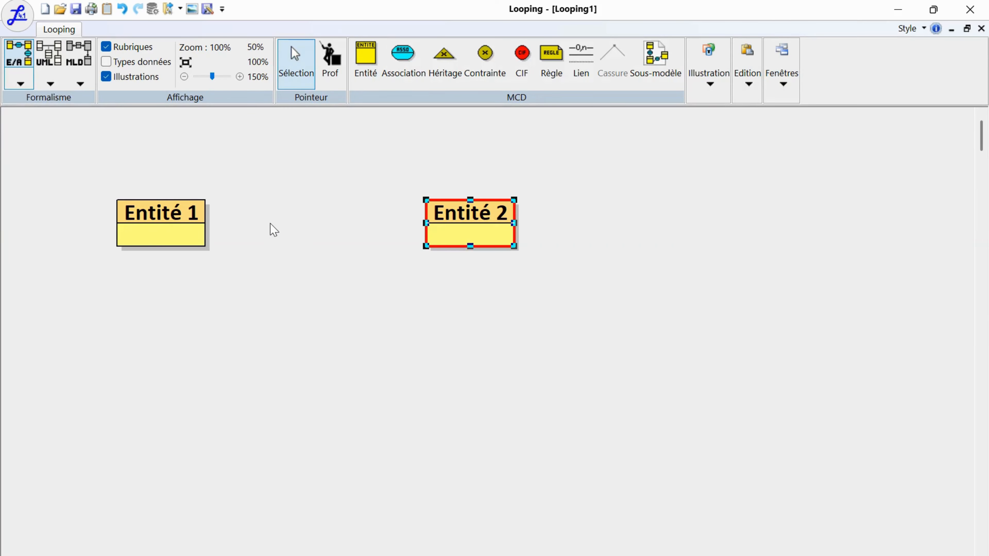
- Rename the first entity Animal and the second entity Parcelle
{"action": "double_click", "coordinate": [163, 222]}
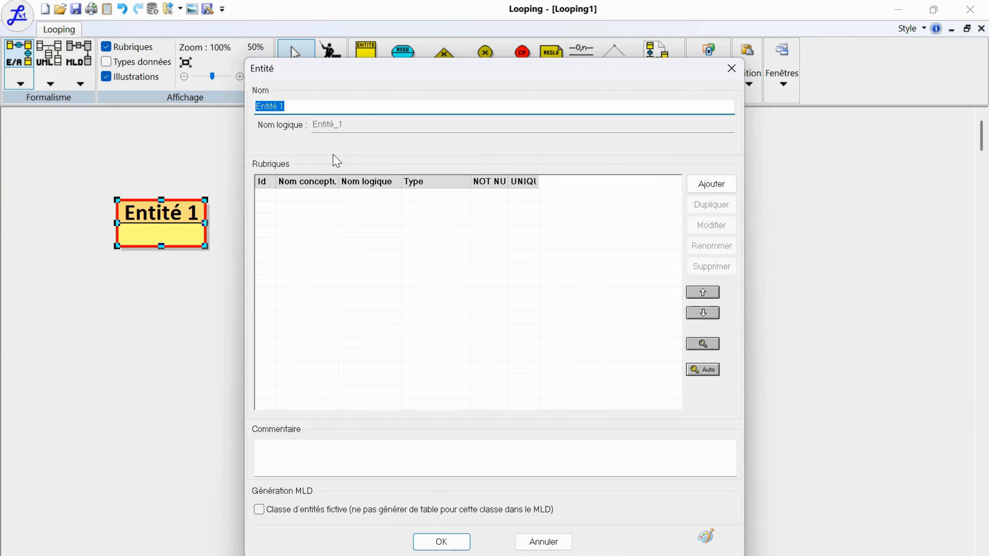
{"action": "type", "text": "Animal"}
{"action": "key", "text": "Return"}
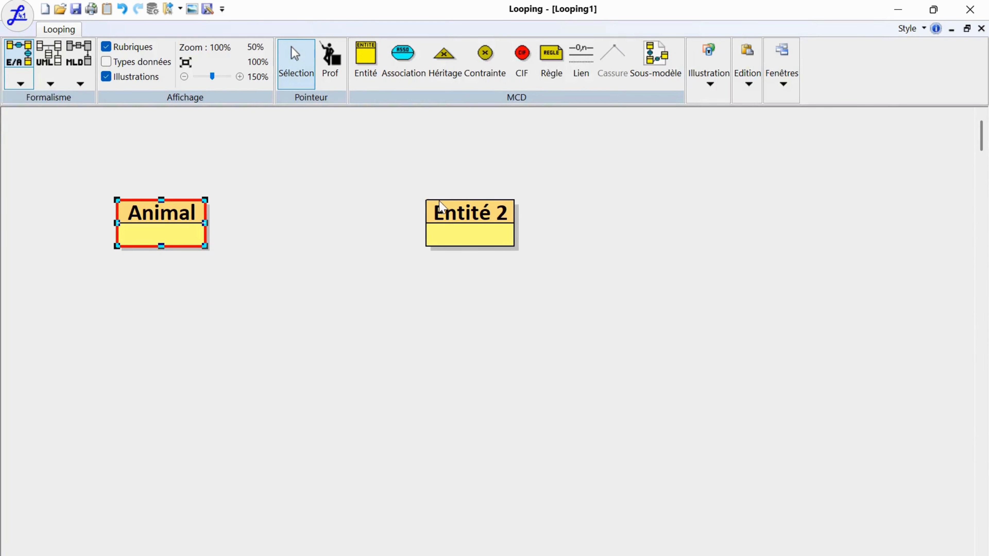
{"action": "double_click", "coordinate": [442, 207]}
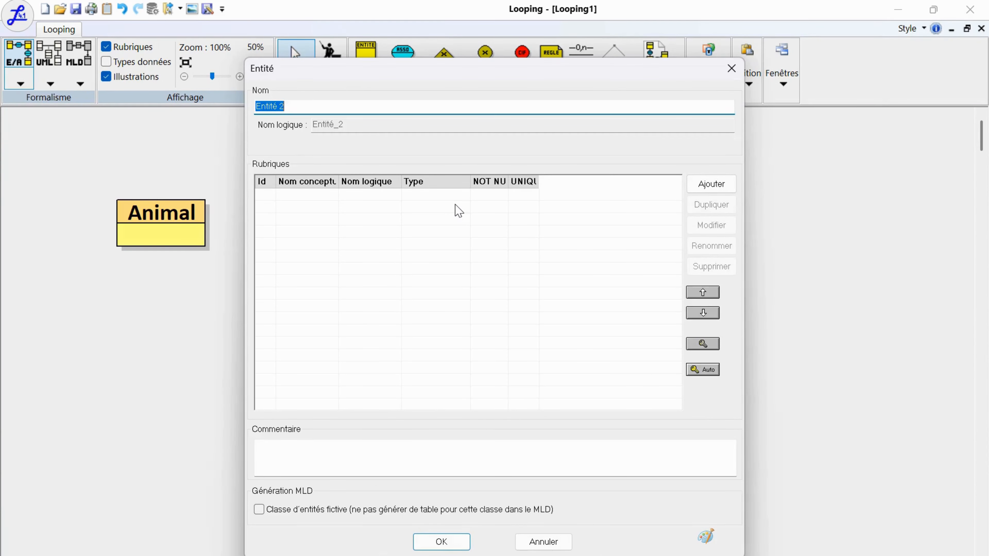
{"action": "type", "text": "Parcelle"}
{"action": "key", "text": "Return"}
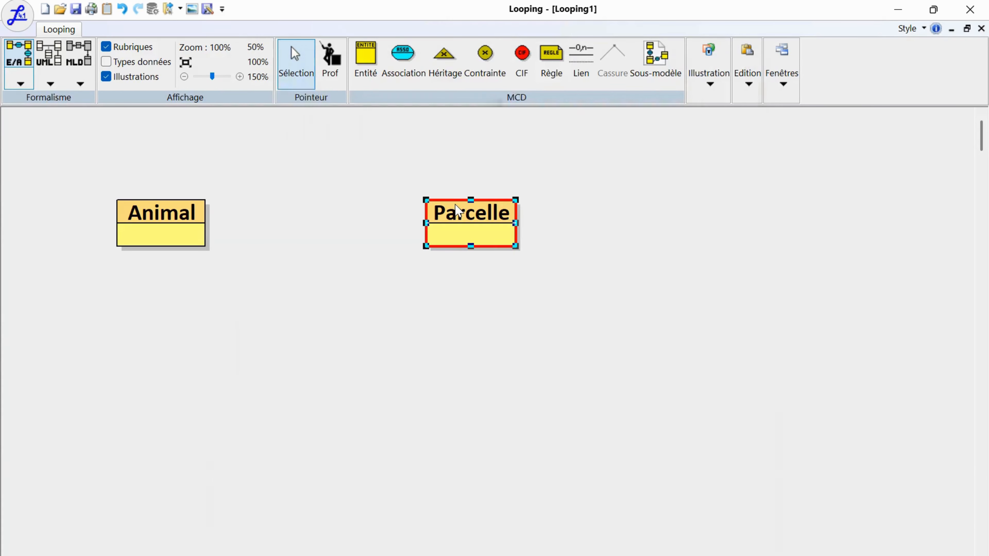
- Reposition the Parcelle entity slightly closer to Animal and link the two entities through an association
{"action": "left_click_drag", "start_coordinate": [452, 234], "coordinate": [376, 234]}
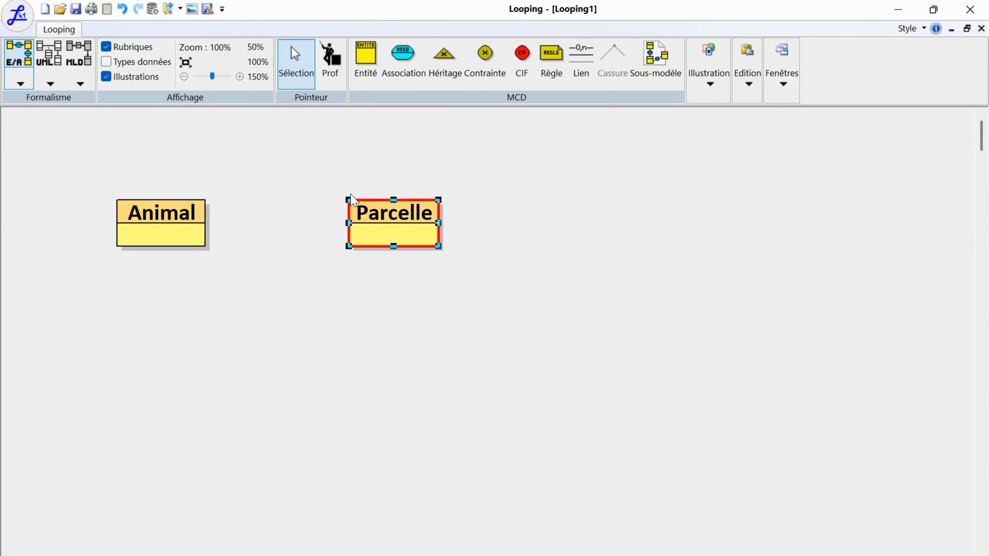
{"action": "left_click_drag", "start_coordinate": [404, 230], "coordinate": [452, 231]}
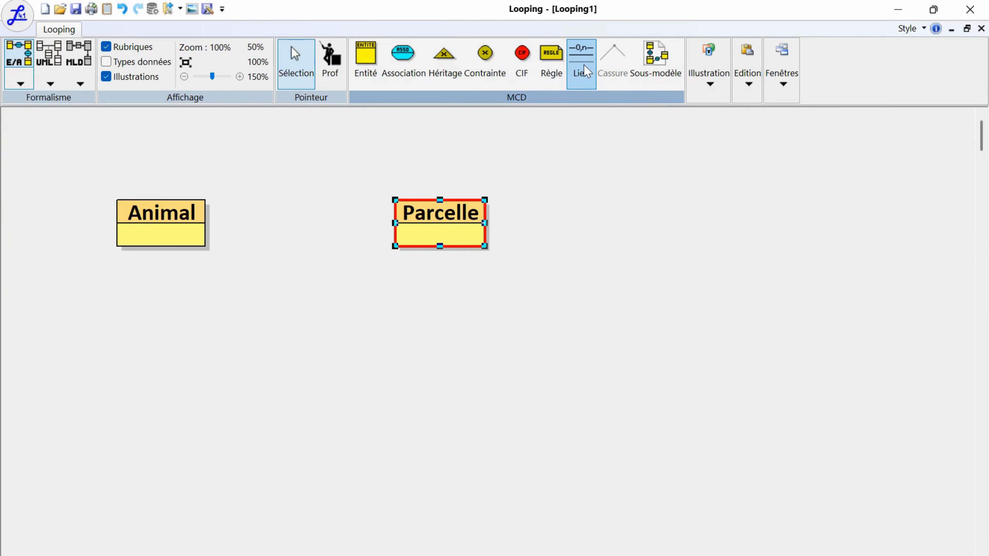
{"action": "left_click", "coordinate": [587, 71]}
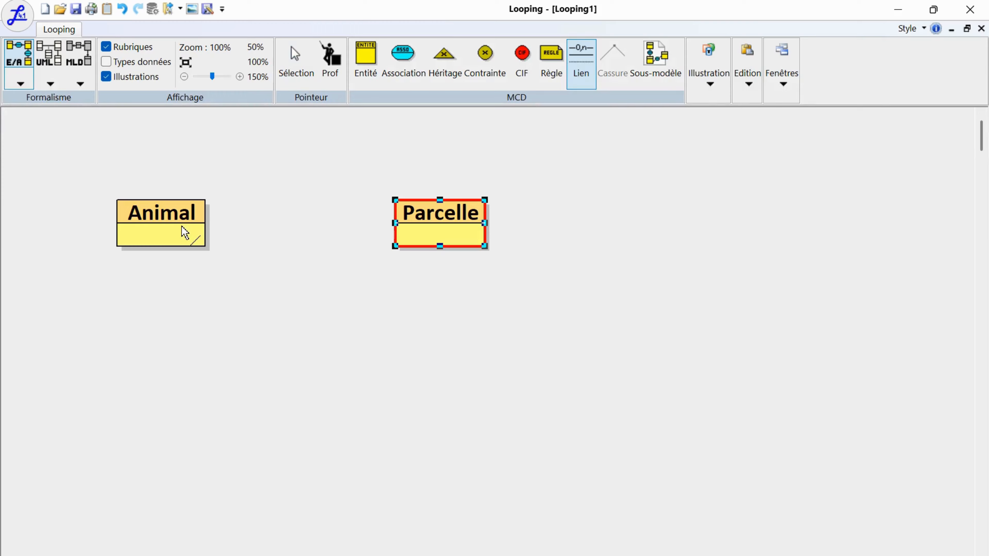
{"action": "left_click_drag", "start_coordinate": [185, 233], "coordinate": [436, 220]}
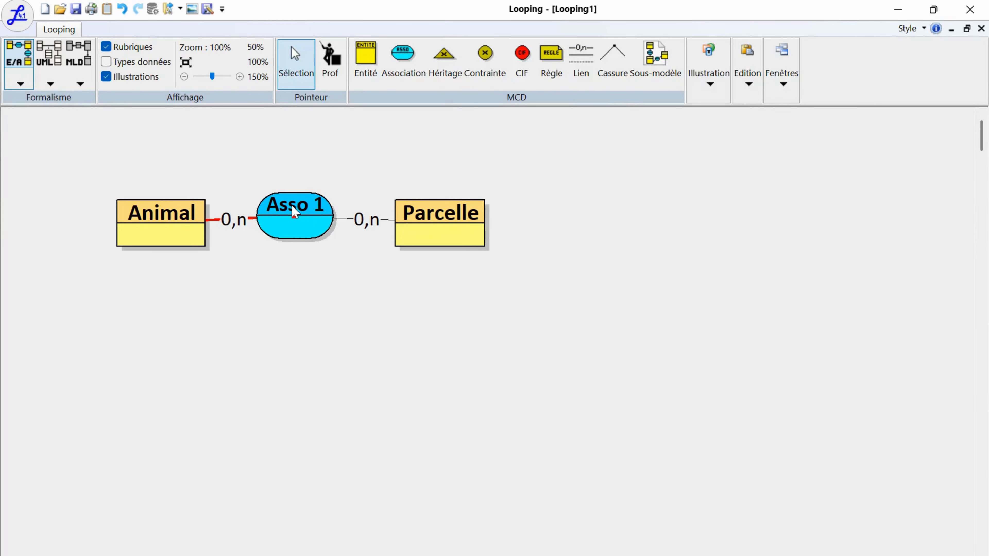
- Move the association above and between the two entities and rename it "Est sur"
{"action": "left_click_drag", "start_coordinate": [298, 206], "coordinate": [314, 153]}
{"action": "double_click", "coordinate": [313, 153]}
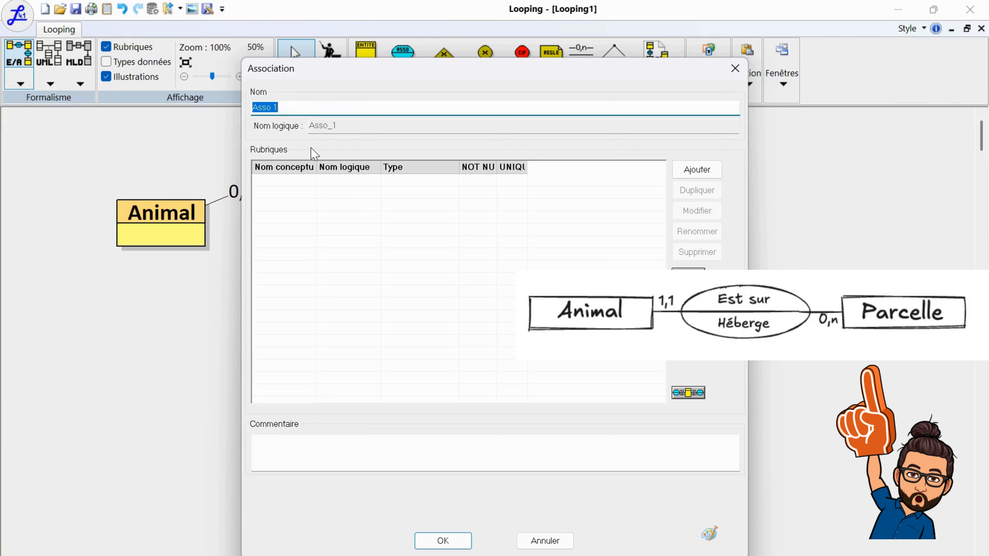
{"action": "type", "text": "Est sur"}
{"action": "left_click", "coordinate": [439, 546]}
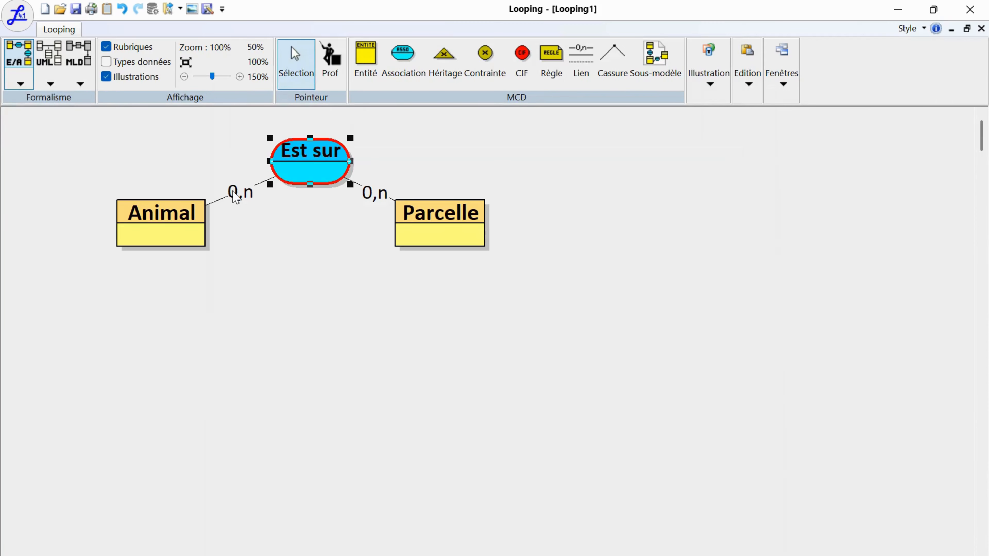
- Set the cardinality of the Animal link to 1,1 and keep 0,n for the Parcelle link
{"action": "left_click", "coordinate": [235, 197]}
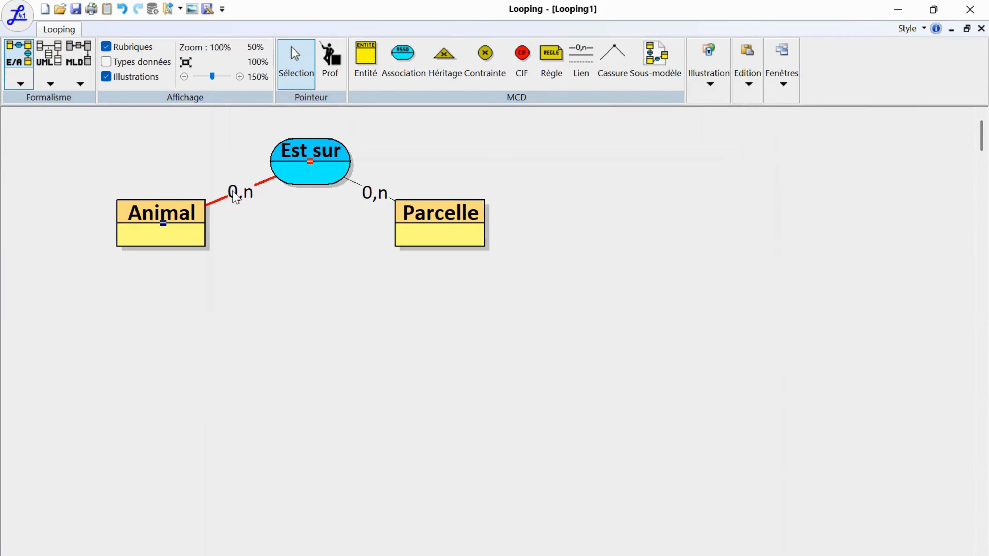
{"action": "double_click", "coordinate": [235, 196]}
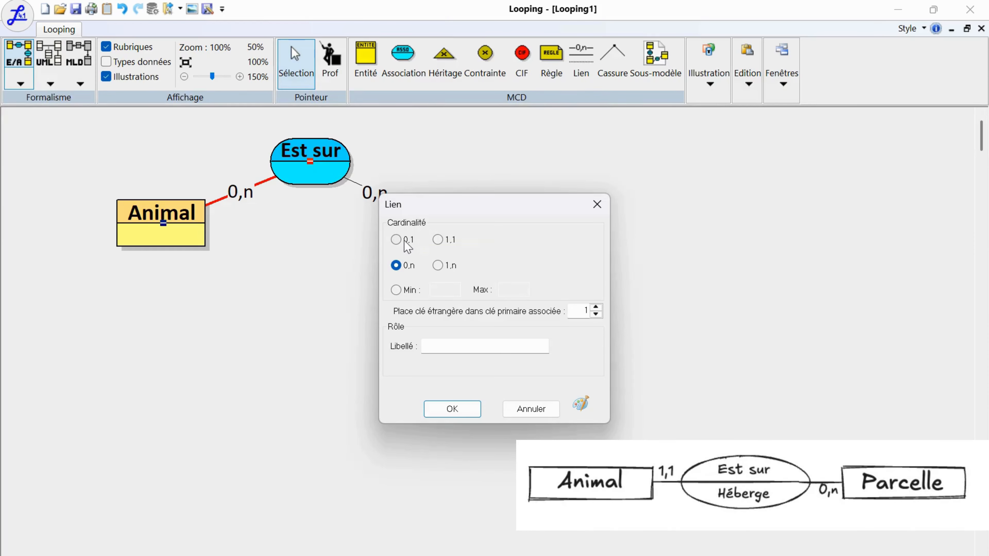
{"action": "left_click", "coordinate": [438, 240]}
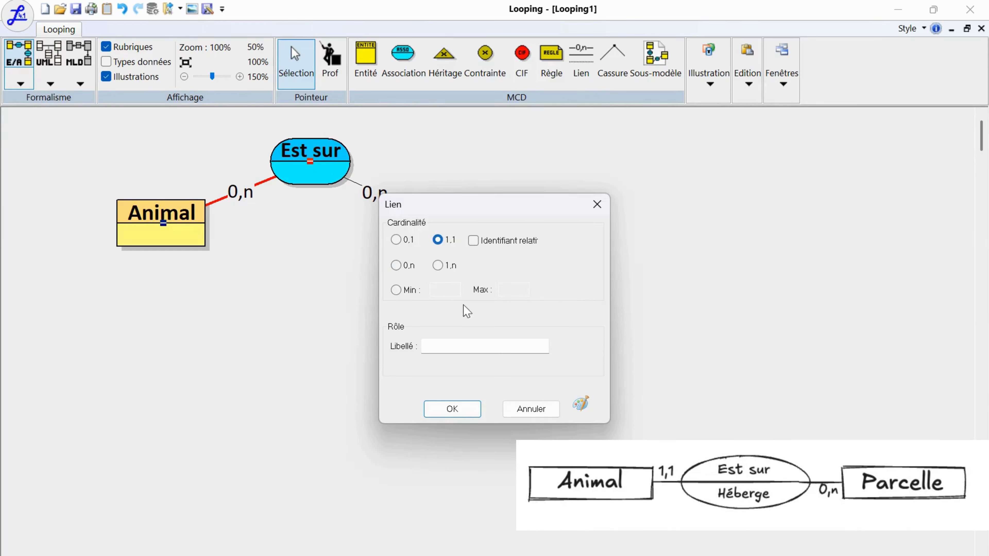
{"action": "left_click", "coordinate": [452, 411]}
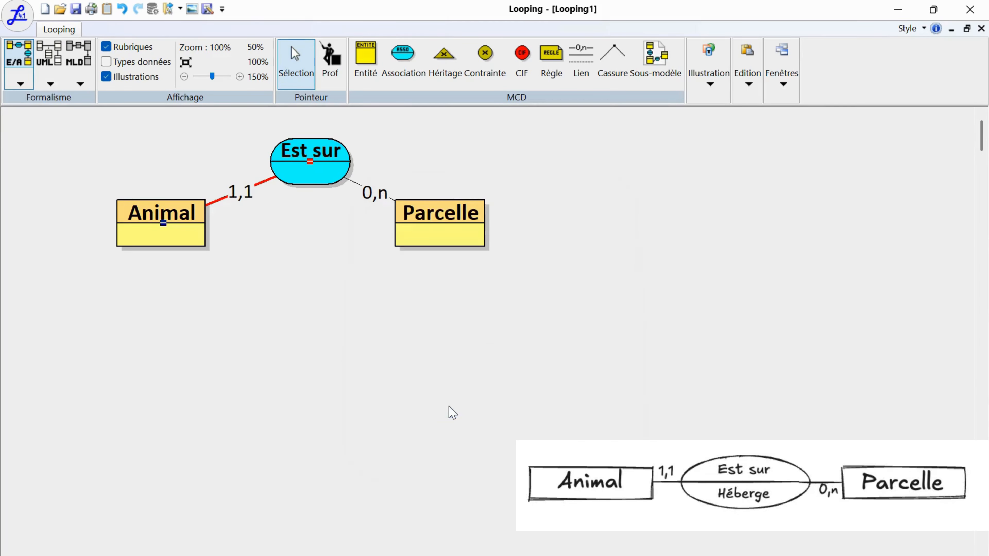
{"action": "left_click", "coordinate": [372, 194]}
{"action": "double_click", "coordinate": [372, 195]}
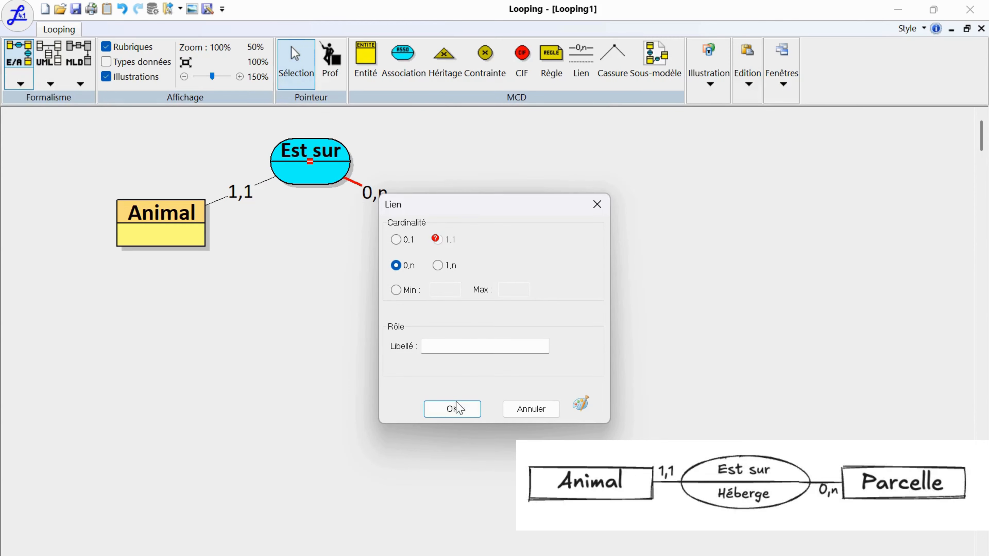
{"action": "left_click", "coordinate": [452, 409]}
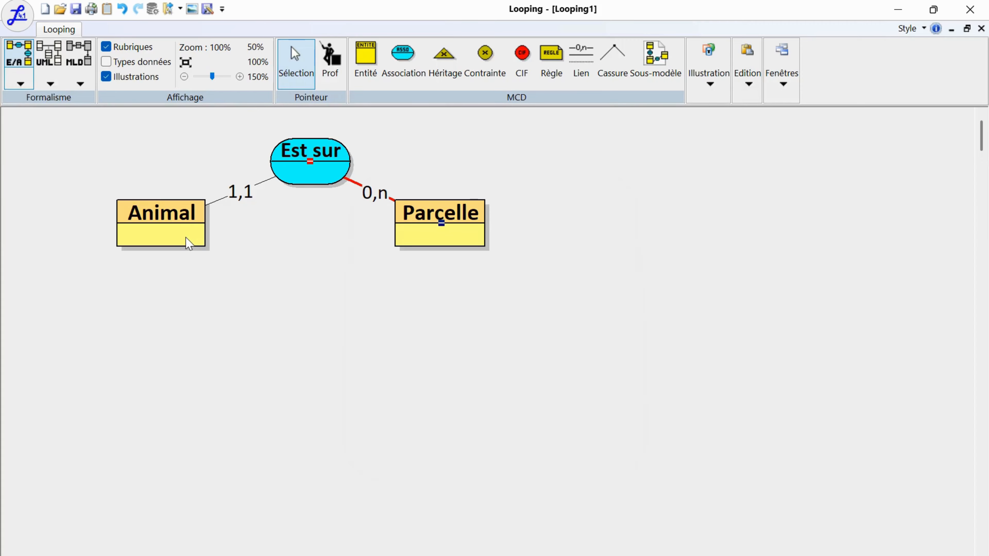
- Add a rubrique named Nom to the Animal entity and start its comment with "Nom de"
{"action": "double_click", "coordinate": [188, 243]}
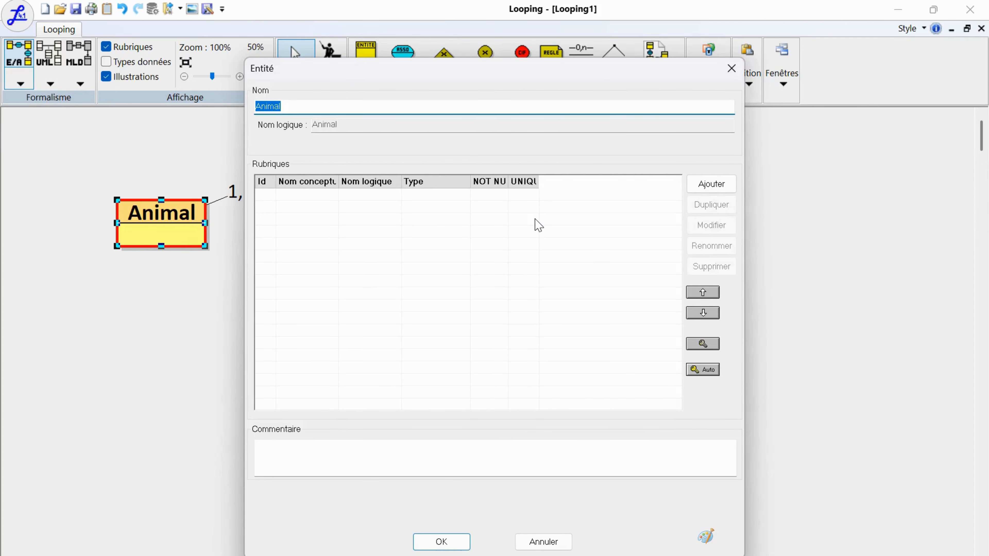
{"action": "left_click", "coordinate": [712, 184]}
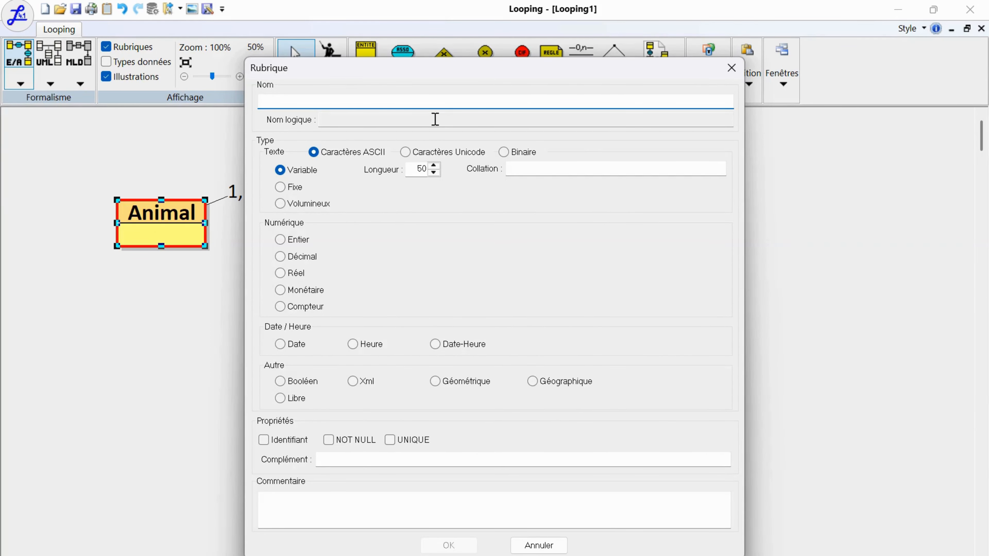
{"action": "type", "text": "Nom"}
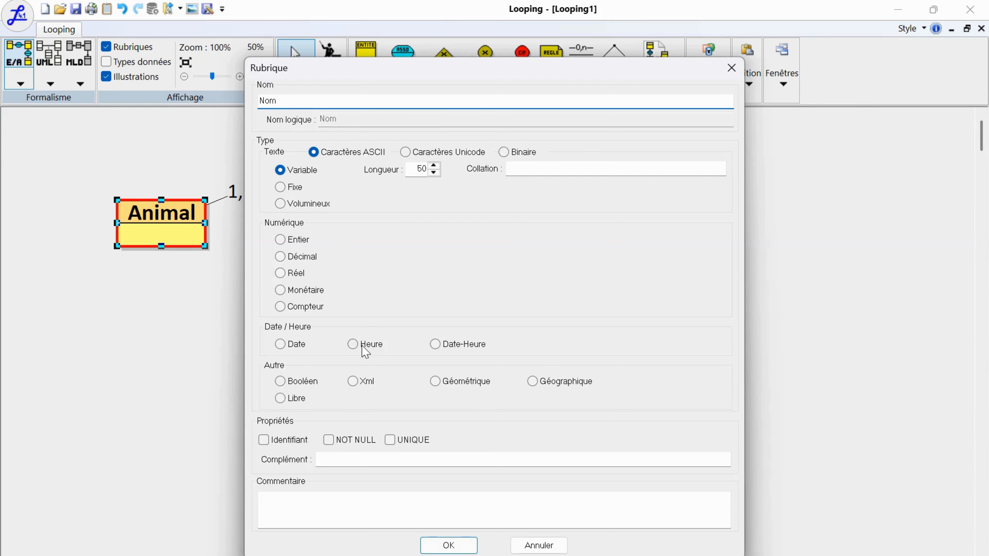
{"action": "left_click", "coordinate": [357, 513]}
{"action": "type", "text": "Nom de"}
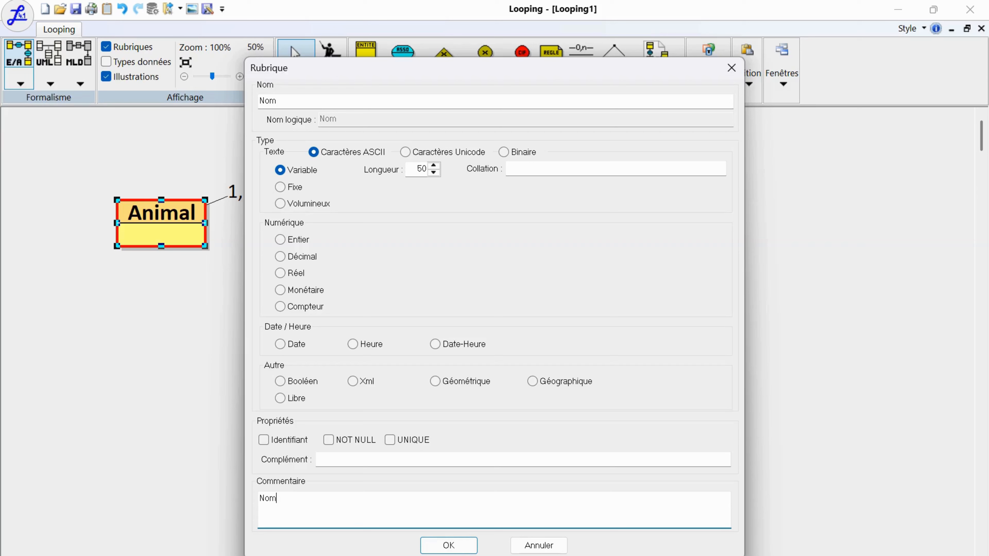